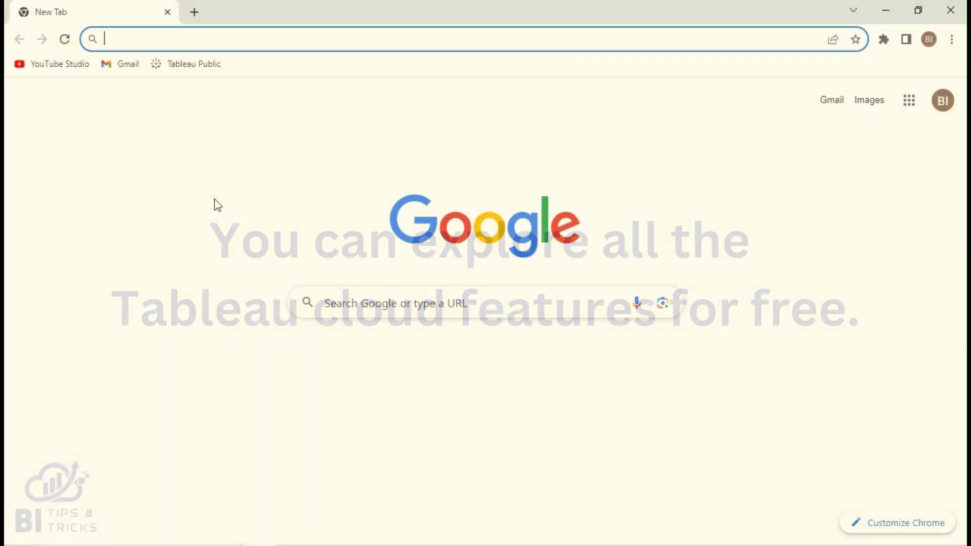
Load tableau.com, accept all cookies, and open the TRY NOW free-trial sign-up page.
type("tableau.com")
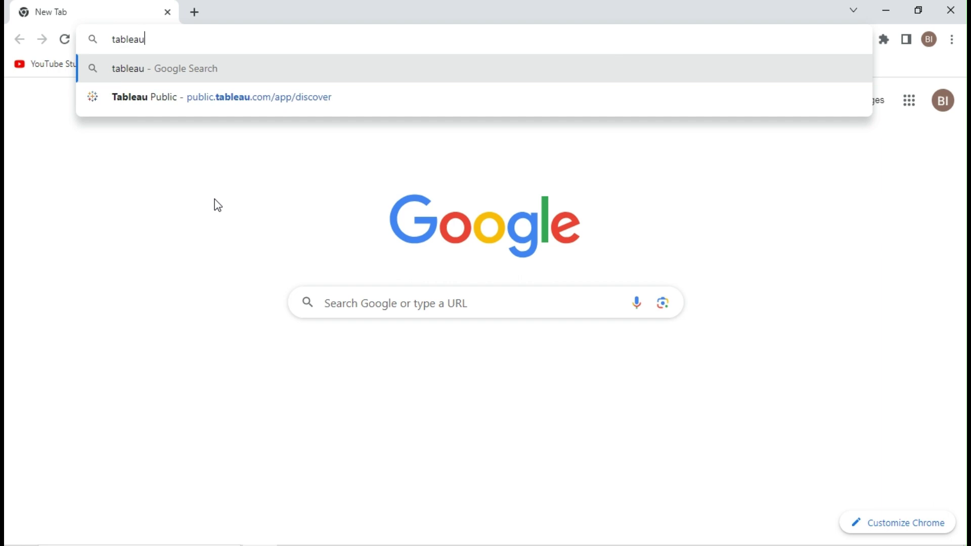
key("Return")
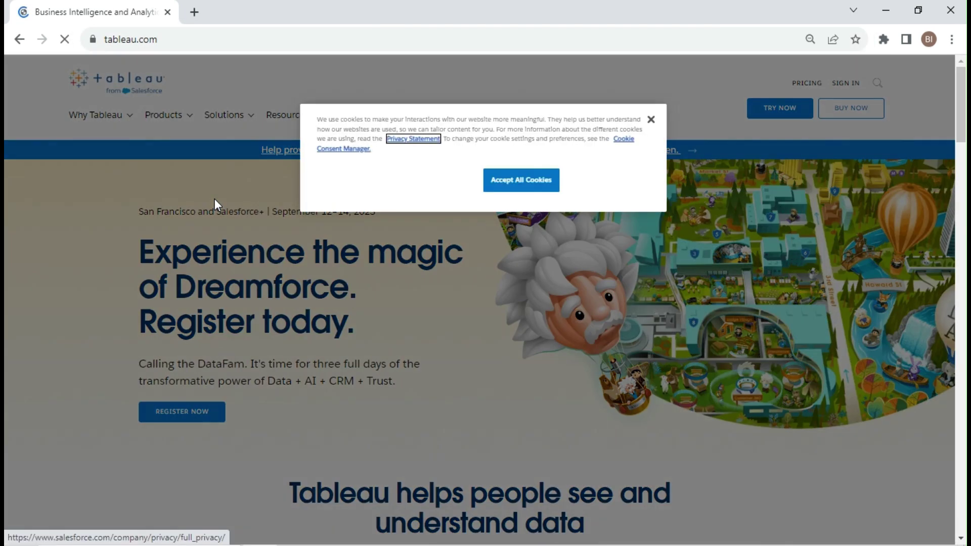
left_click(510, 183)
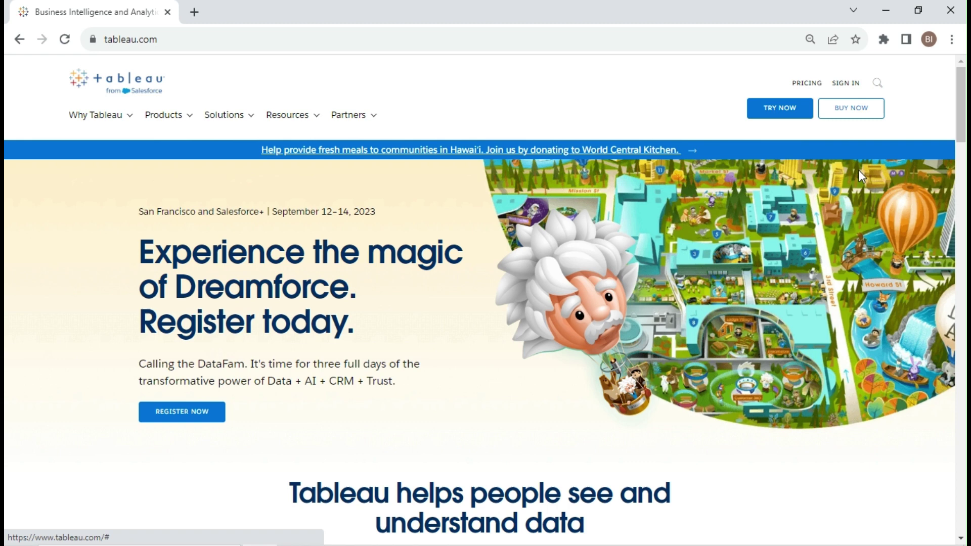
left_click(779, 113)
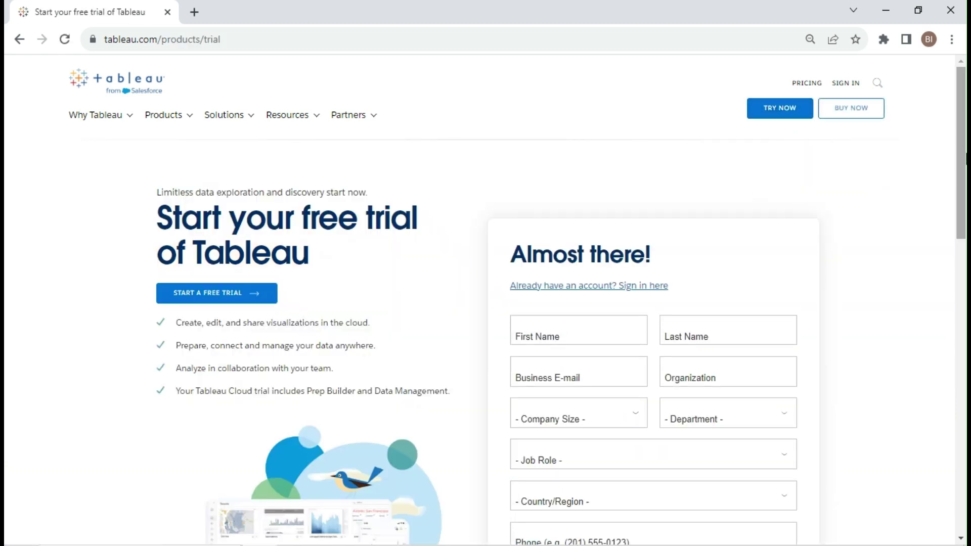
Fill the first name, last name, business e-mail and organization fields from saved autofill details.
left_click_drag(962, 113, 966, 156)
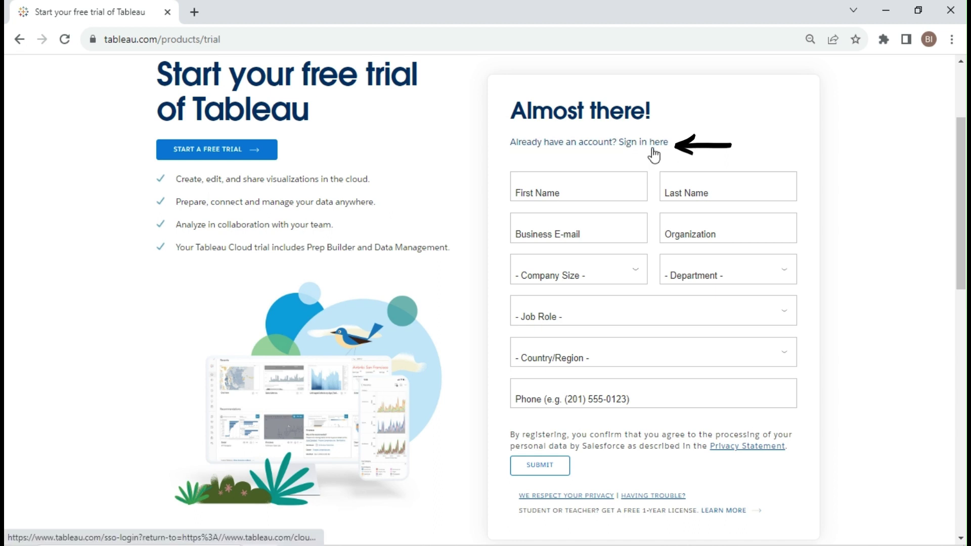
left_click(568, 186)
key("Down")
key("Return")
key("Tab")
key("Down")
key("Return")
key("Tab")
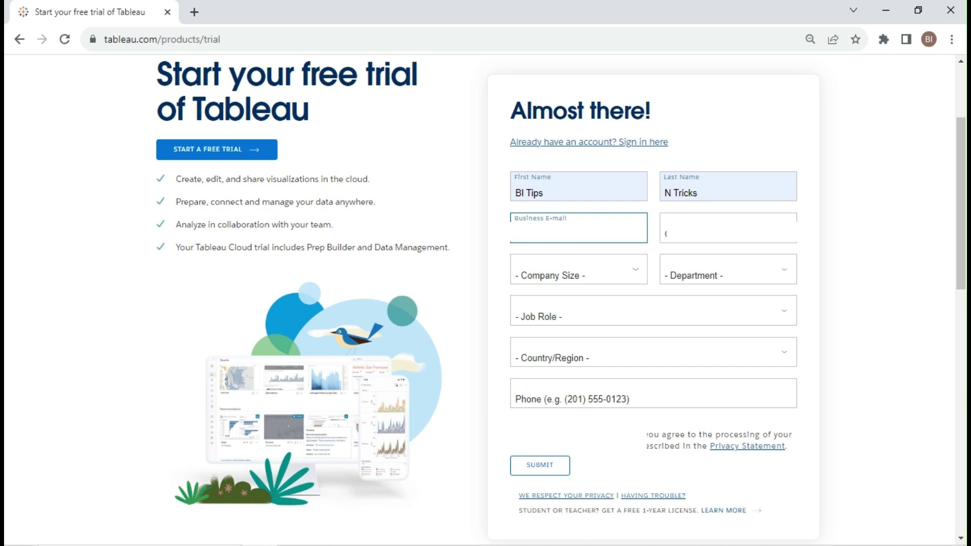
left_click(728, 234)
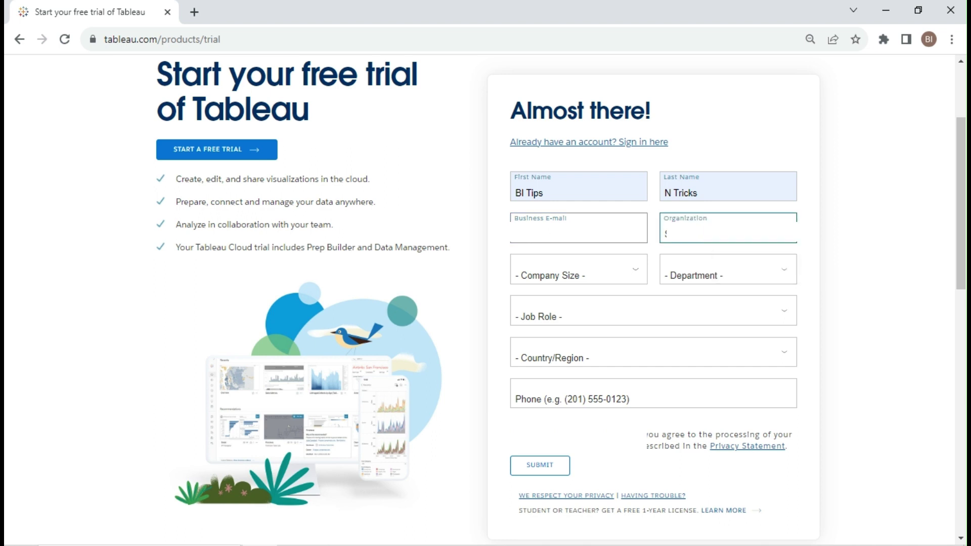
Choose 1 - 20 employees, IT, Developer/Engineer, Canada and Nova Scotia, then submit the form.
key("Tab")
key("Down")
key("Tab")
key("Down")
key("Down")
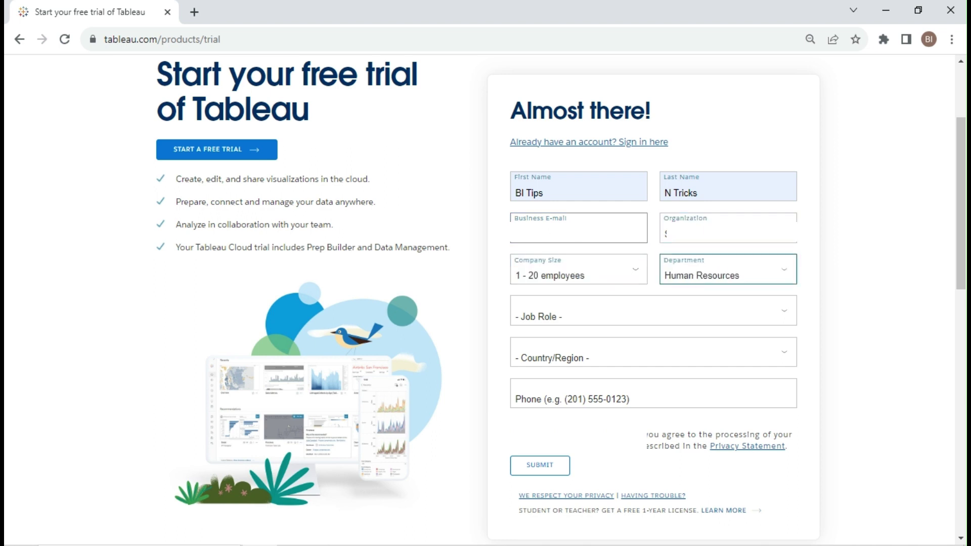
key("Down")
key("Tab")
key("Down")
key("Down")
key("Down")
key("Down")
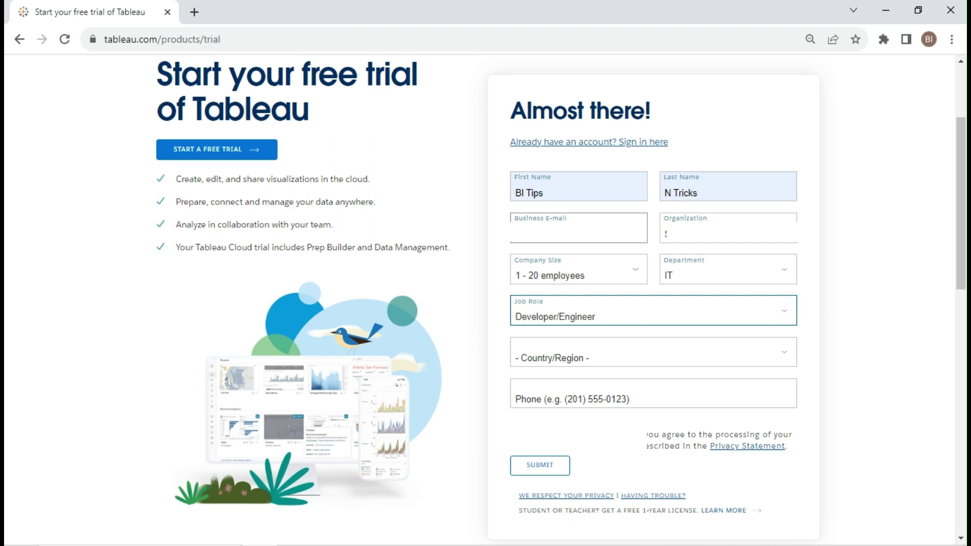
key("Tab")
key("Down")
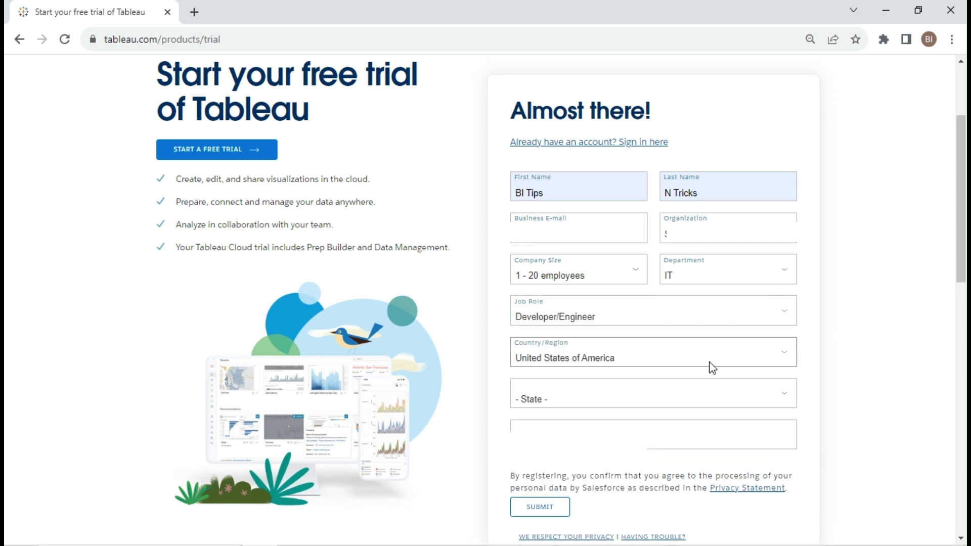
key("Down")
key("Tab")
key("Down")
key("Down")
key("Down")
key("Down")
key("Down")
key("Down")
key("Down")
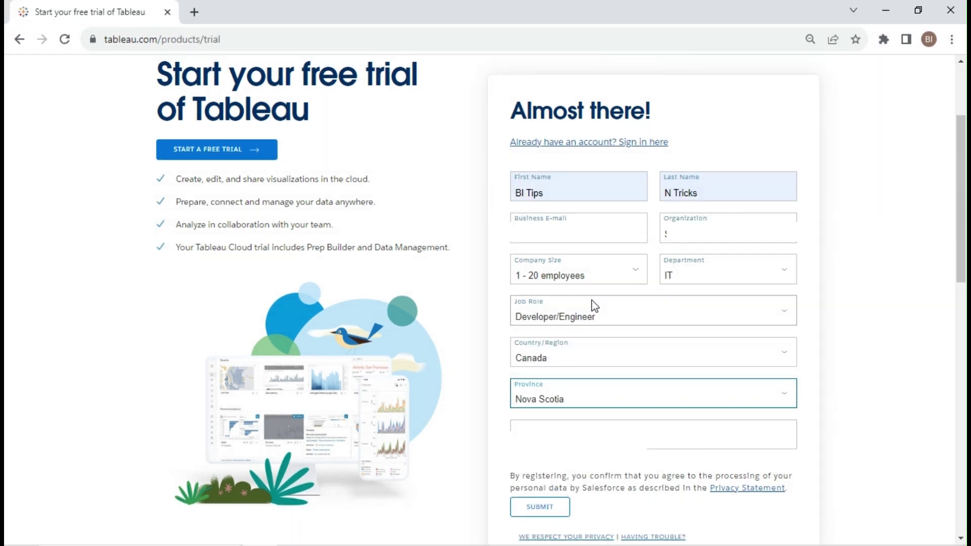
key("Tab")
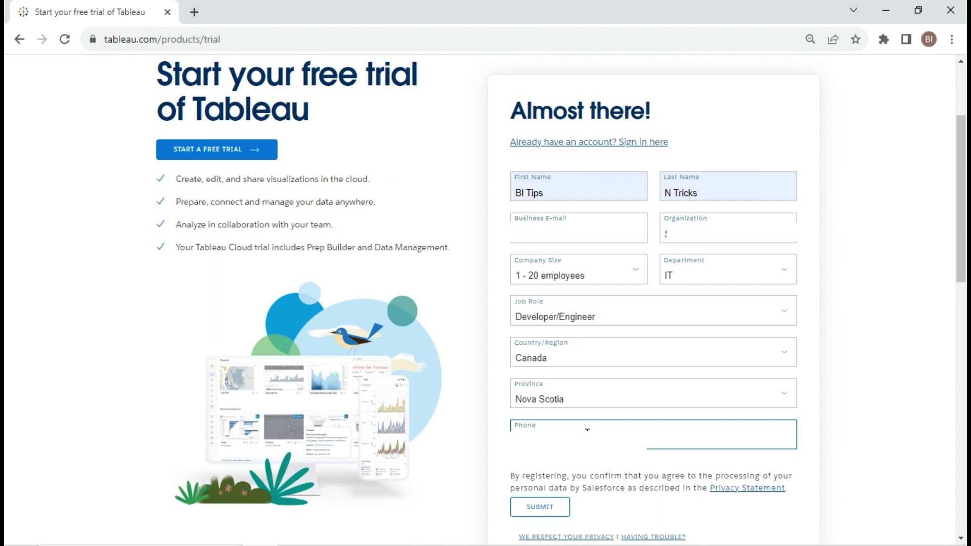
left_click(534, 521)
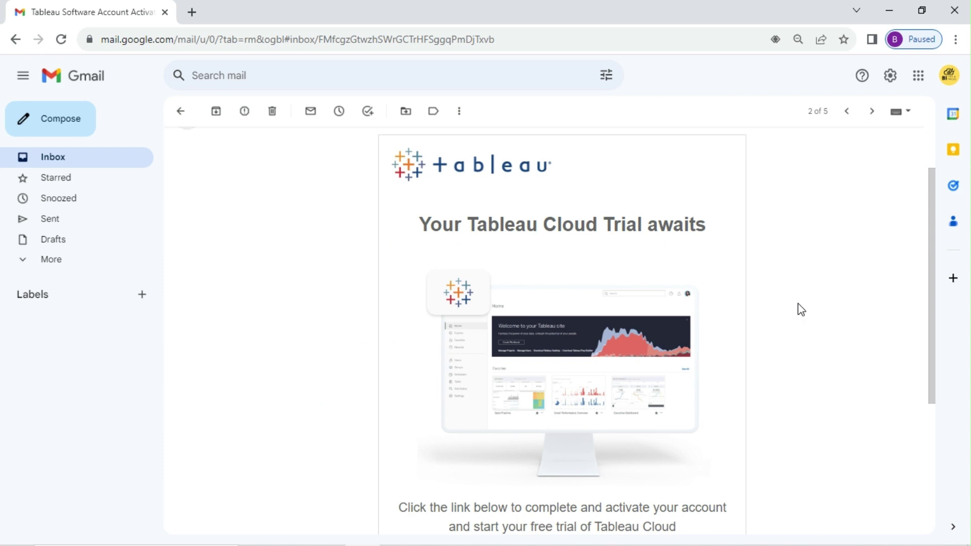
Follow the LET'S GET STARTED activation link in the 'Your Tableau Cloud Trial awaits' email.
scroll(802, 311, "down", 1)
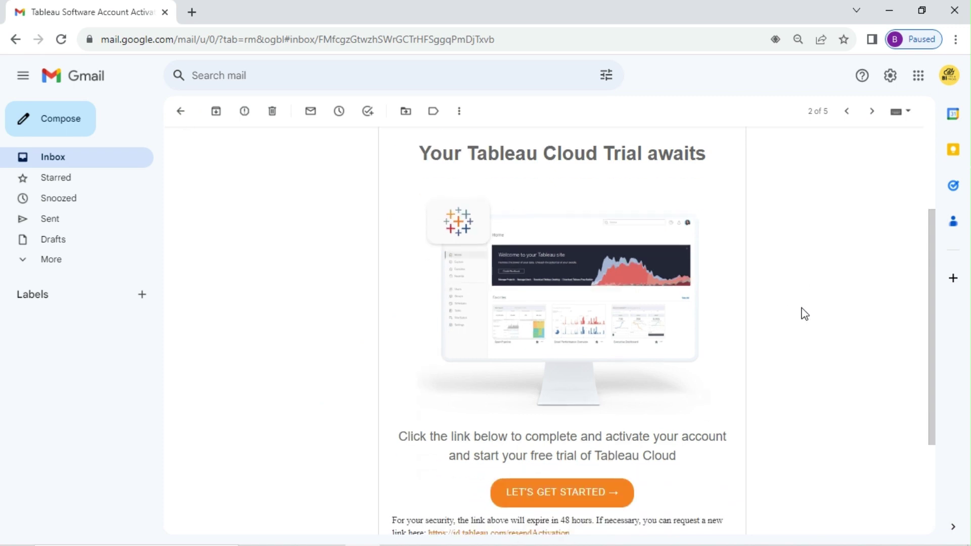
scroll(803, 314, "up", 1)
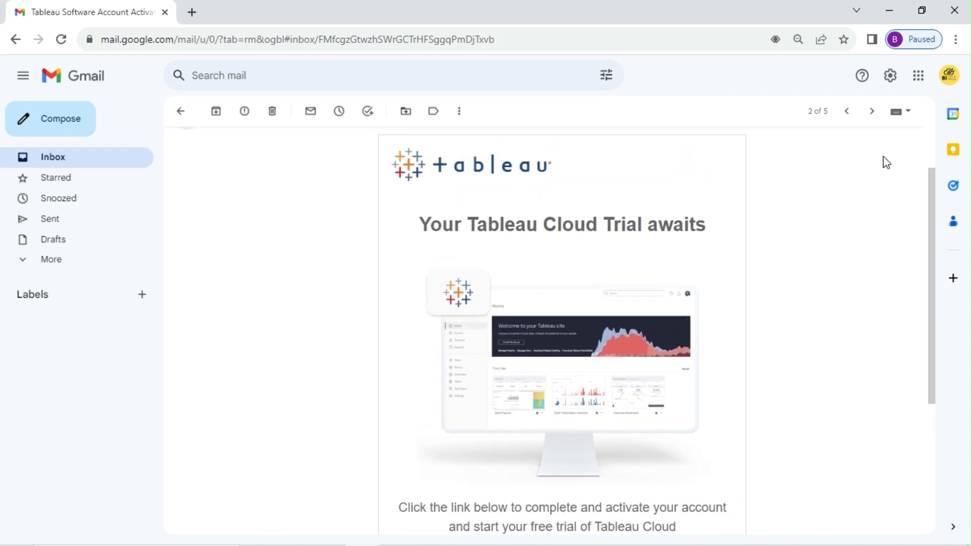
left_click_drag(929, 173, 933, 225)
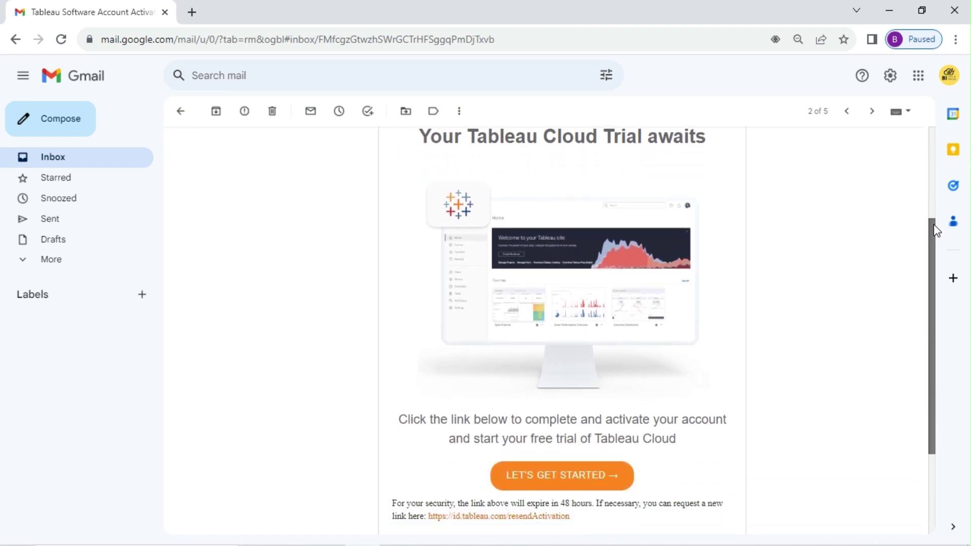
left_click(562, 486)
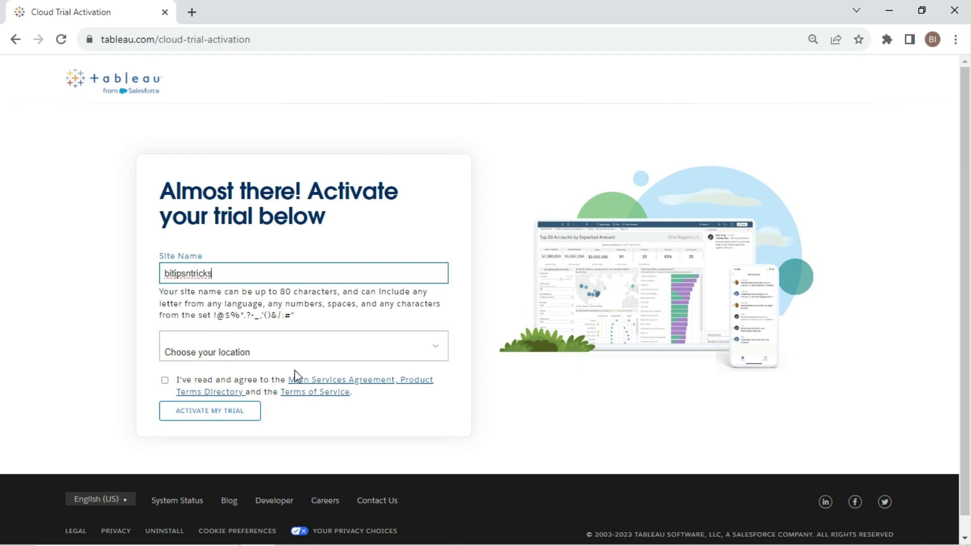
Choose Canada - Quebec as the site location and accept the service agreement.
left_click(281, 350)
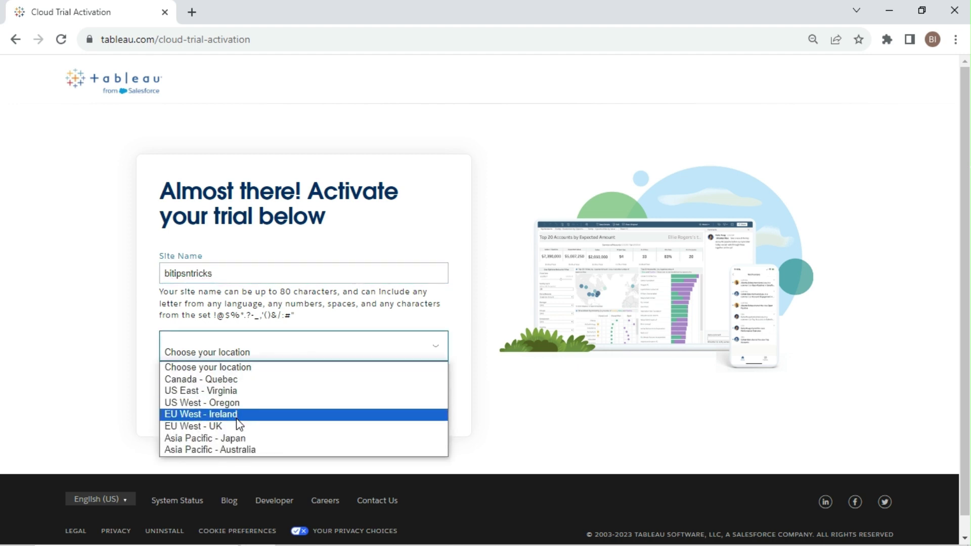
left_click(251, 380)
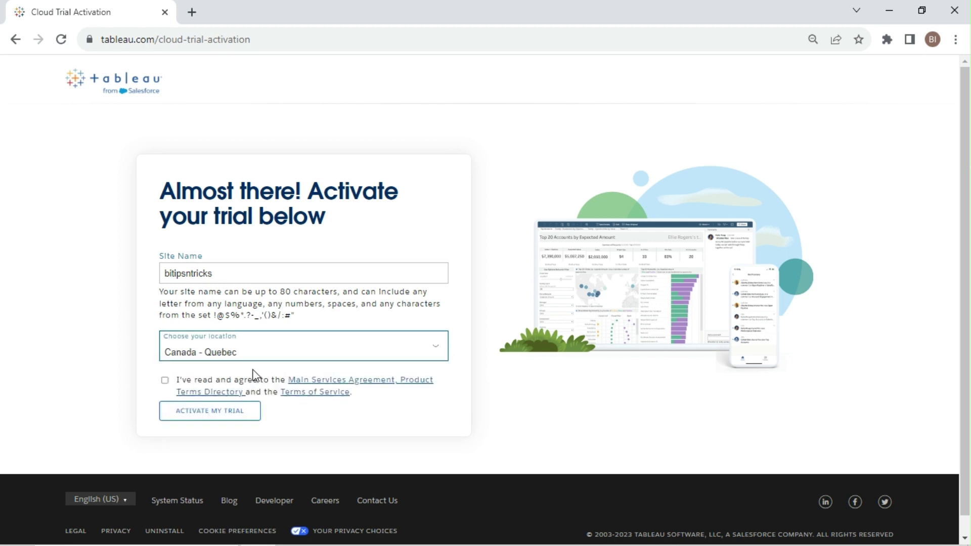
left_click(165, 381)
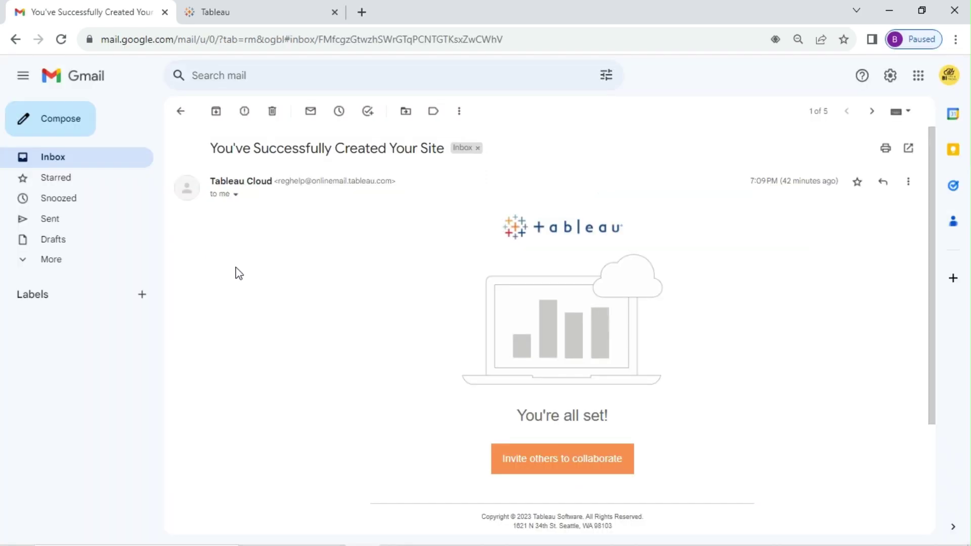
Highlight the subject line of the 'You've Successfully Created Your Site' email.
left_click_drag(209, 148, 446, 146)
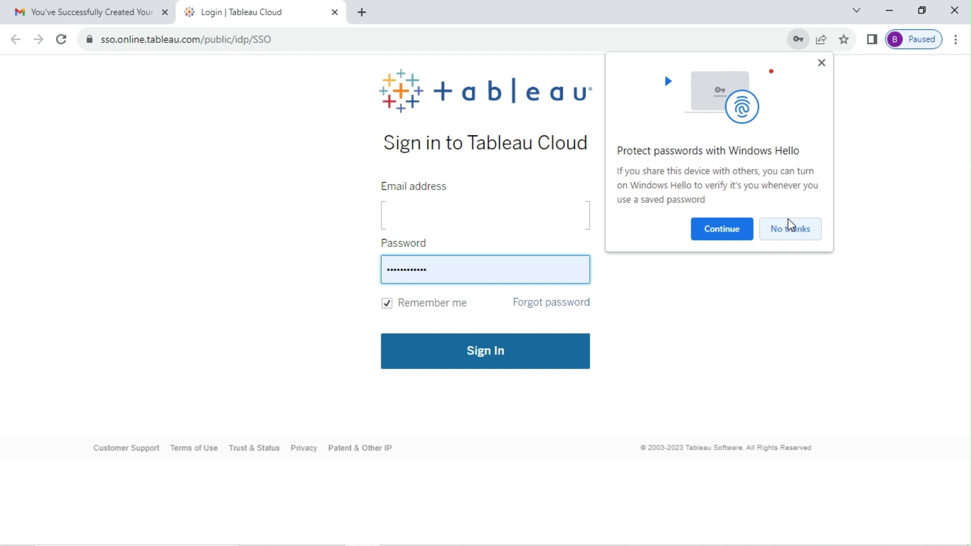
Decline Windows Hello password protection and sign in to the trial site.
left_click(791, 225)
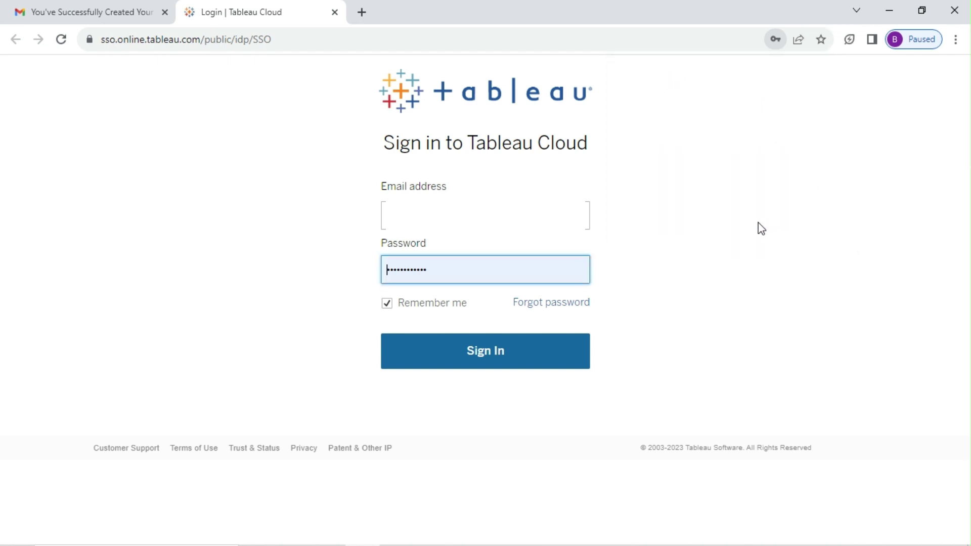
left_click(466, 355)
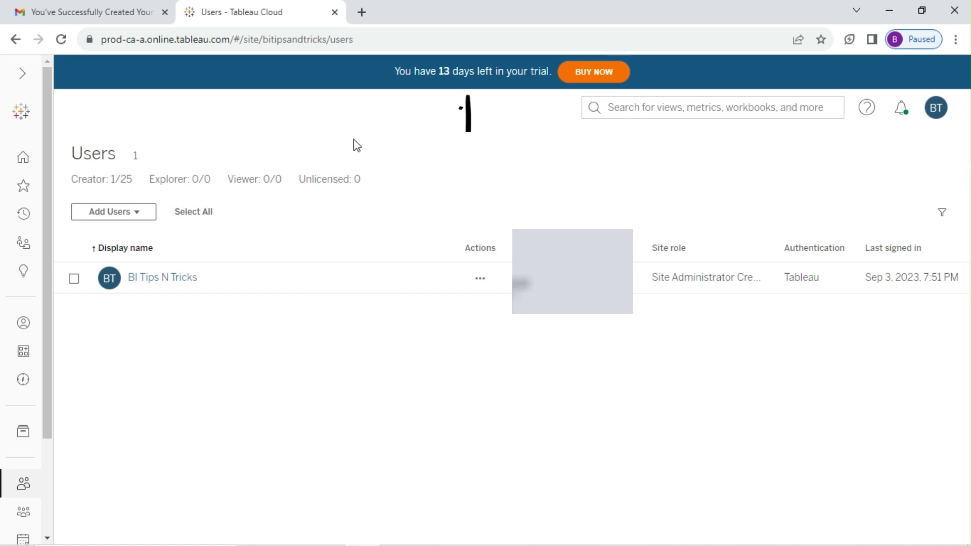
Highlight the trial days remaining message, then expand the left side bar to show section names.
left_click_drag(379, 70, 546, 71)
left_click(539, 101)
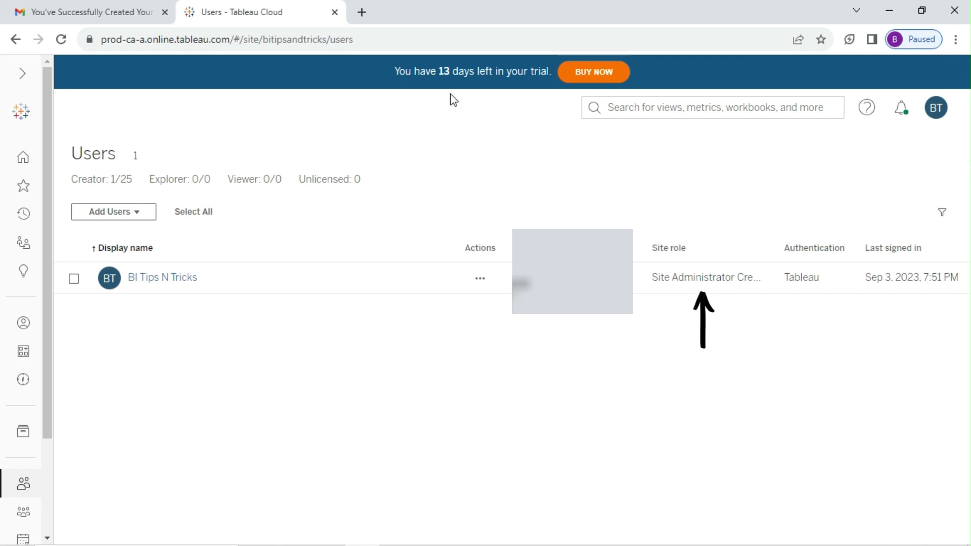
left_click(23, 75)
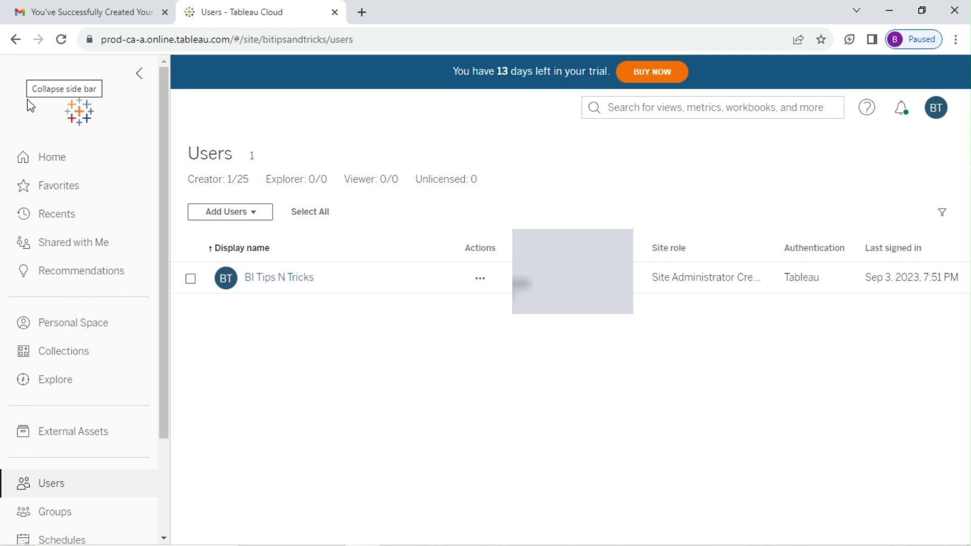
Go to the Home page and open the New dropdown in the Welcome banner.
left_click(45, 160)
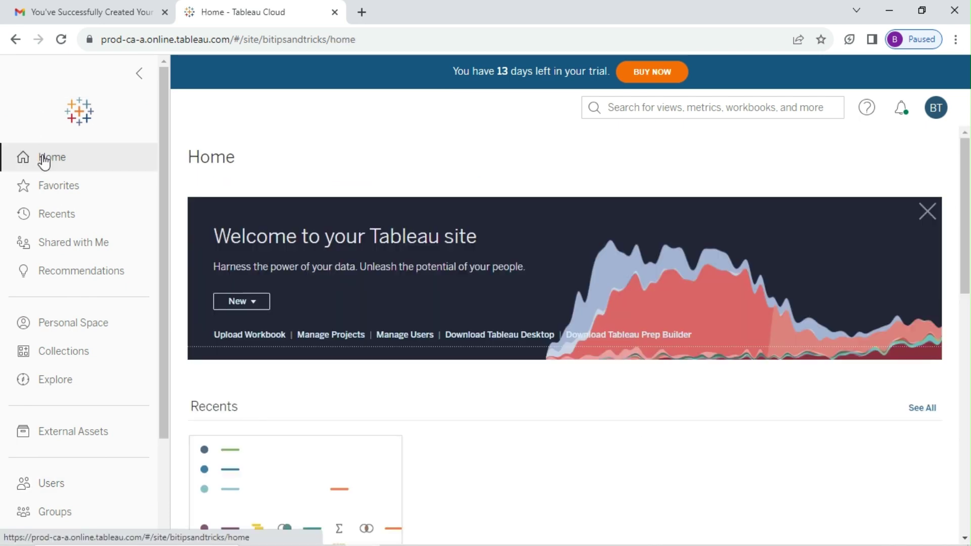
left_click(255, 306)
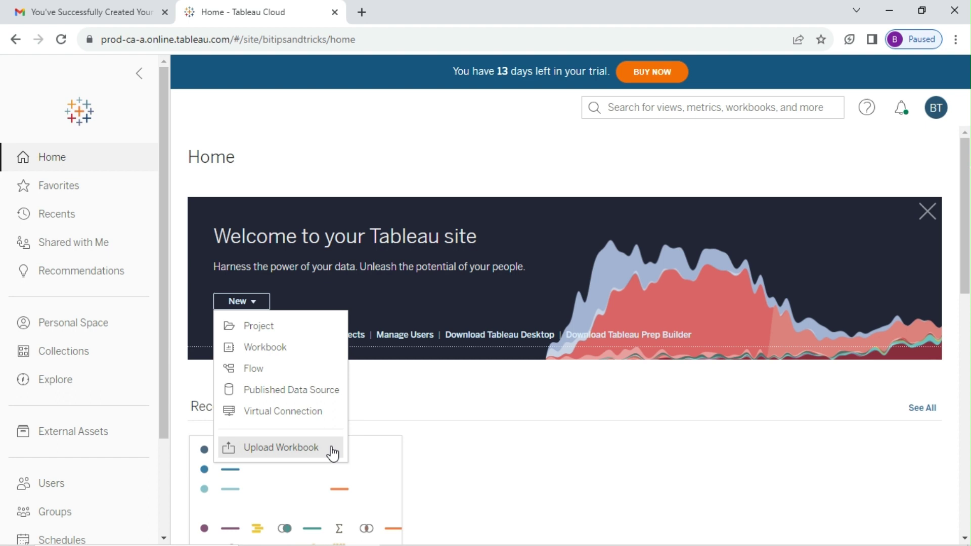
Create a new top-level project named 'Trial' from the Explore page's New menu.
left_click(167, 138)
left_click(56, 379)
left_click(216, 192)
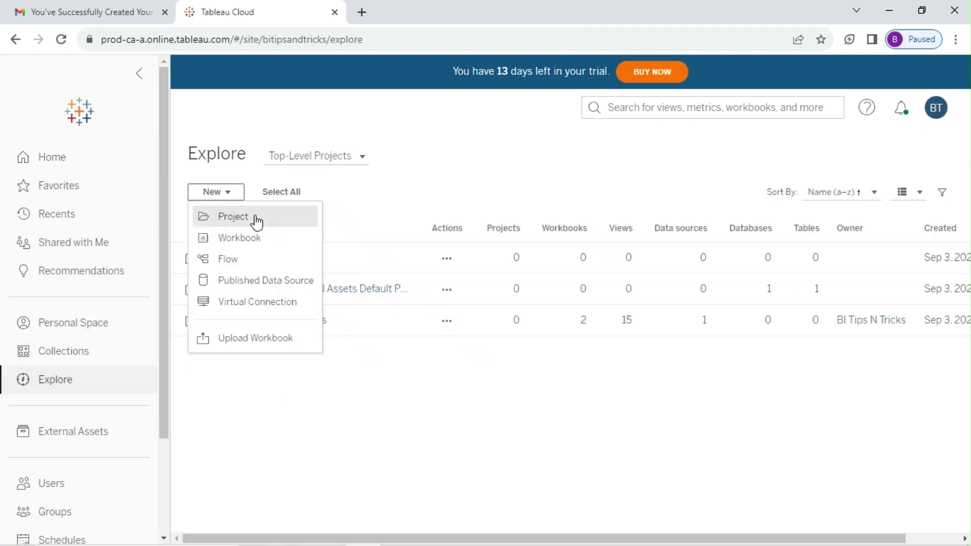
left_click(256, 221)
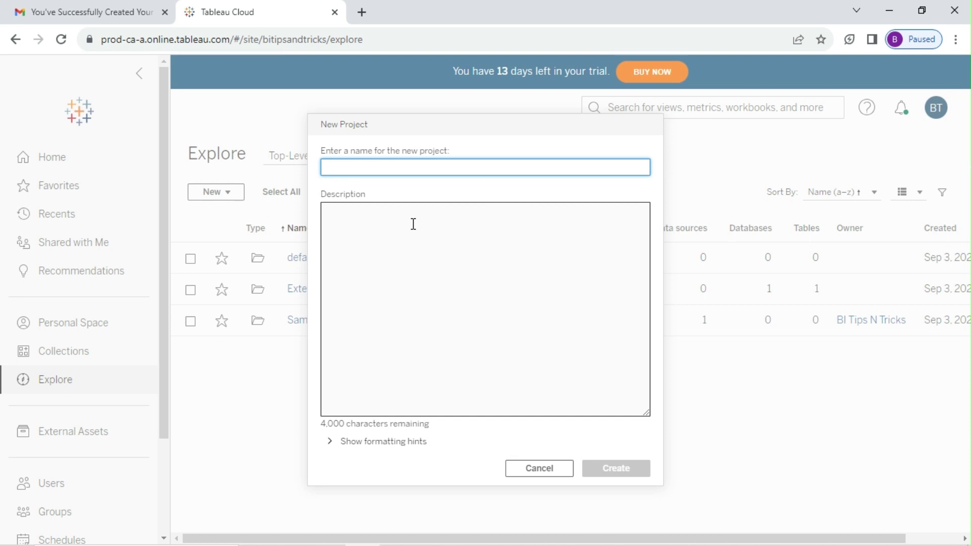
type("Trial")
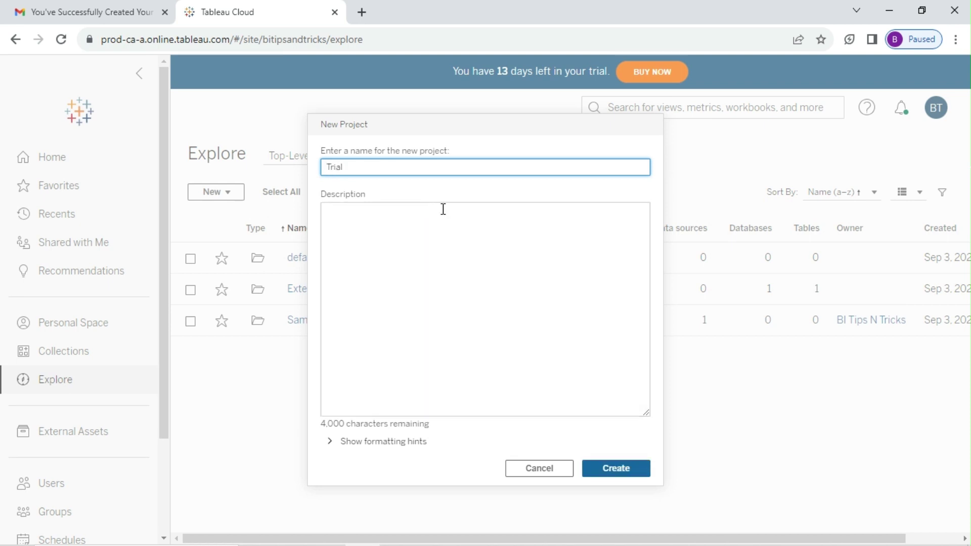
left_click(616, 468)
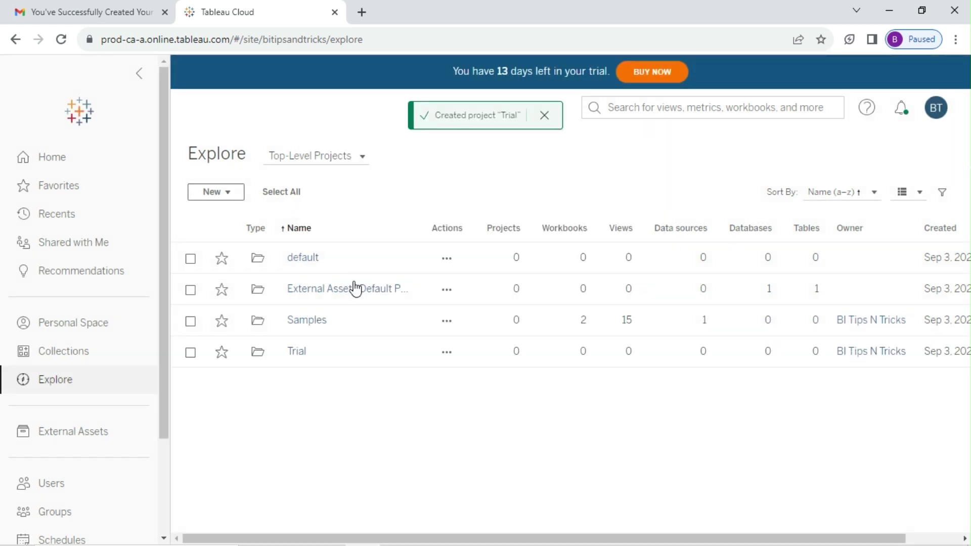
Check the Trial project's permissions, granting All Users the Publish template, then close them.
left_click(446, 354)
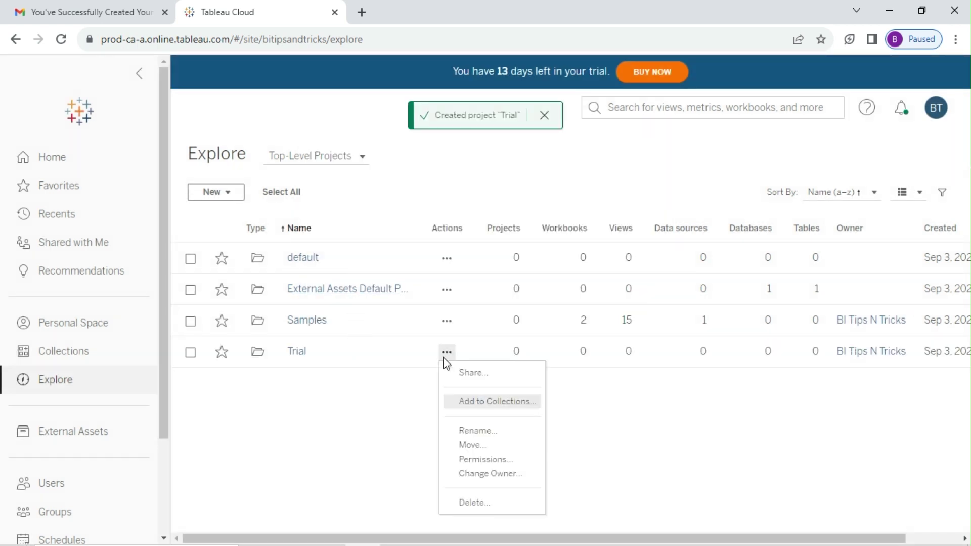
left_click(476, 460)
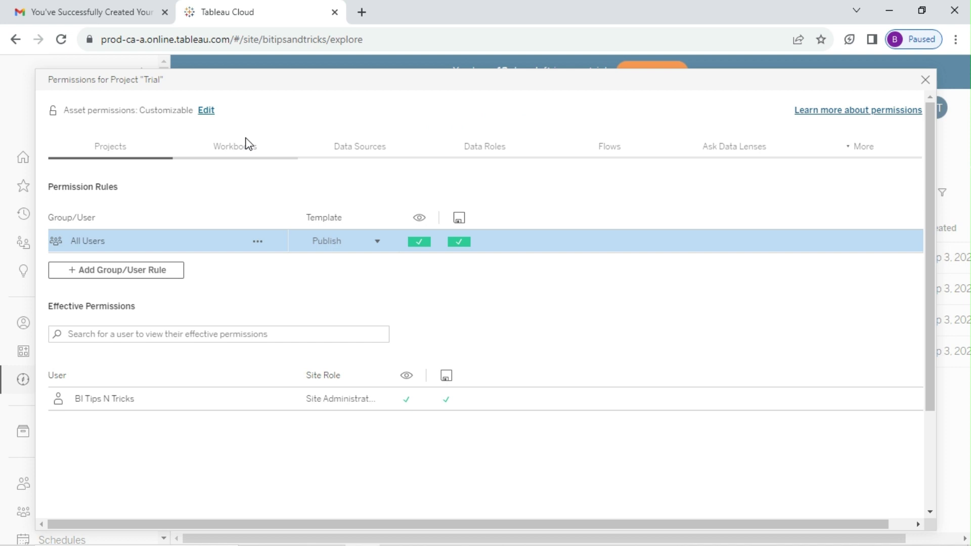
left_click(925, 79)
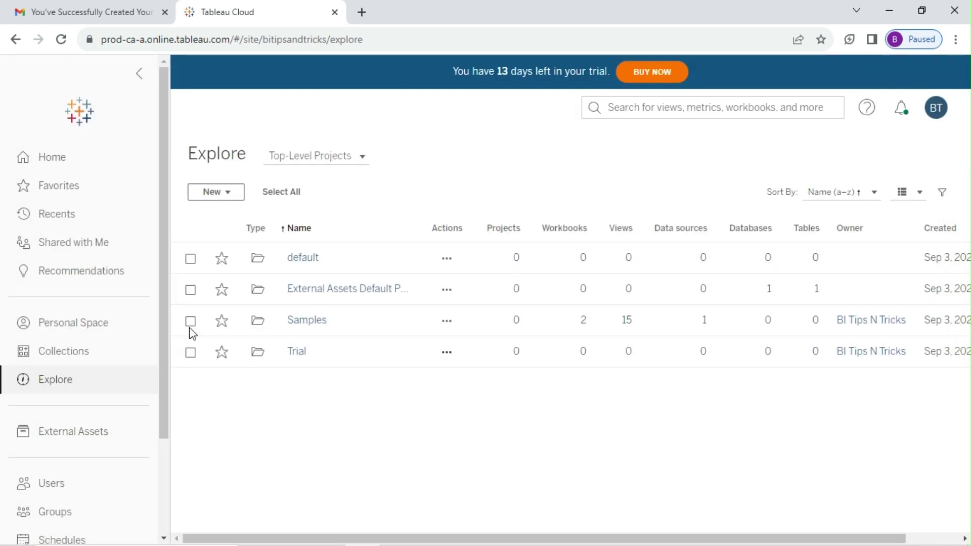
scroll(129, 339, "down", 3)
On the Users page, preview the Add Users by Email form with the Explorer (can publish) role, then cancel.
left_click(72, 360)
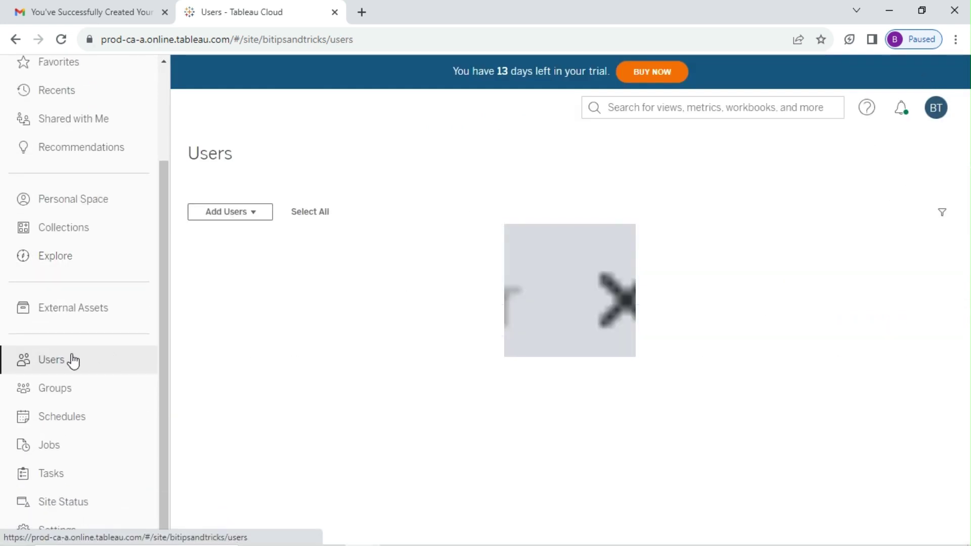
left_click(244, 213)
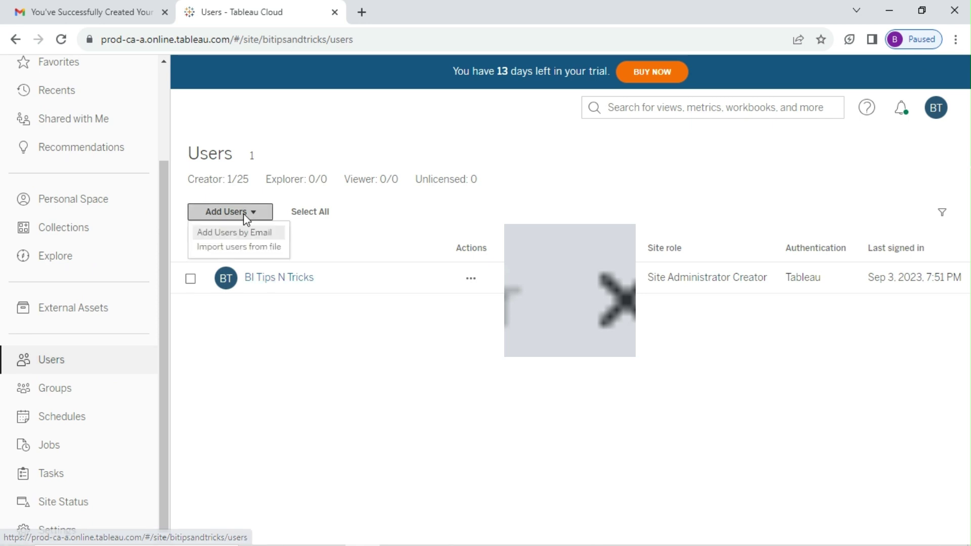
left_click(244, 233)
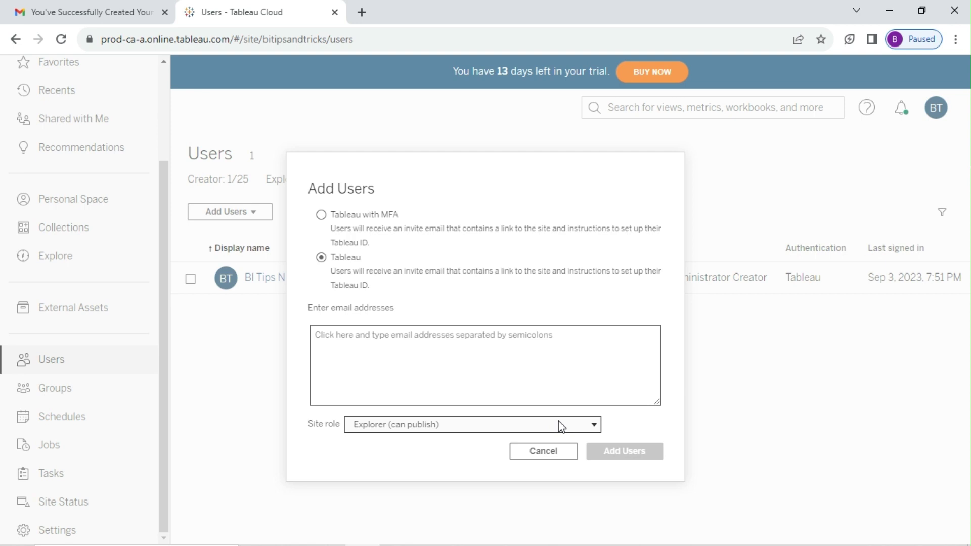
left_click(573, 424)
left_click(572, 424)
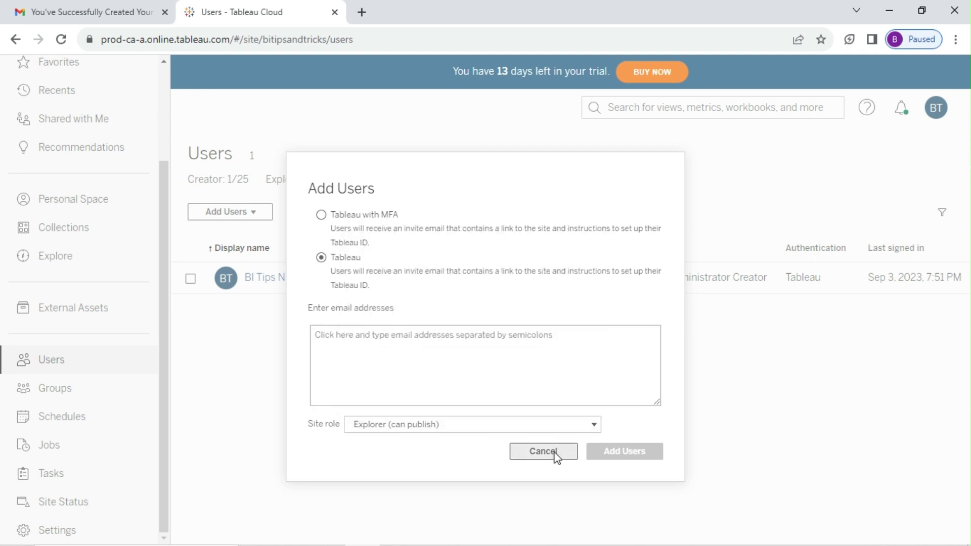
left_click(543, 451)
Preview the new Local Group form from the Groups page, cancel it, and view the 34 schedules.
left_click(83, 387)
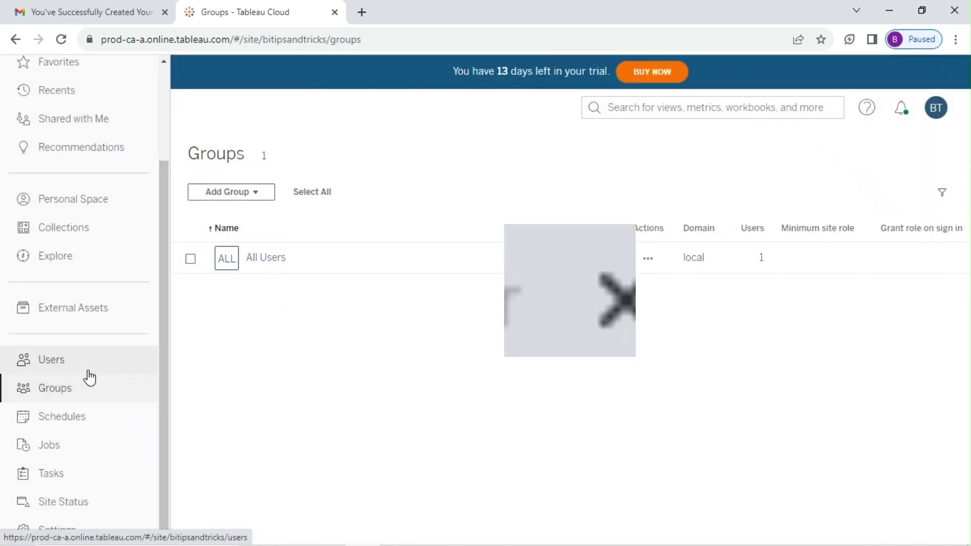
left_click(251, 195)
left_click(252, 212)
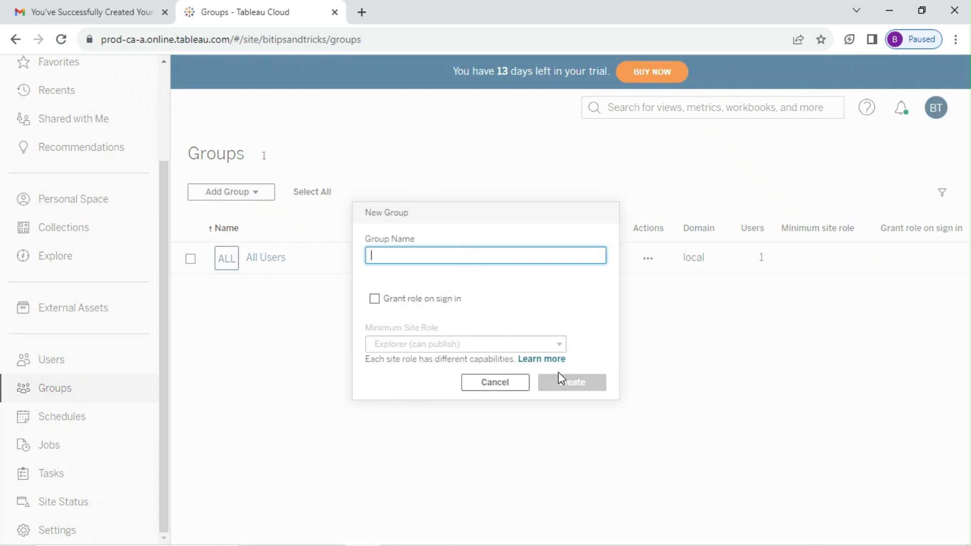
left_click(503, 384)
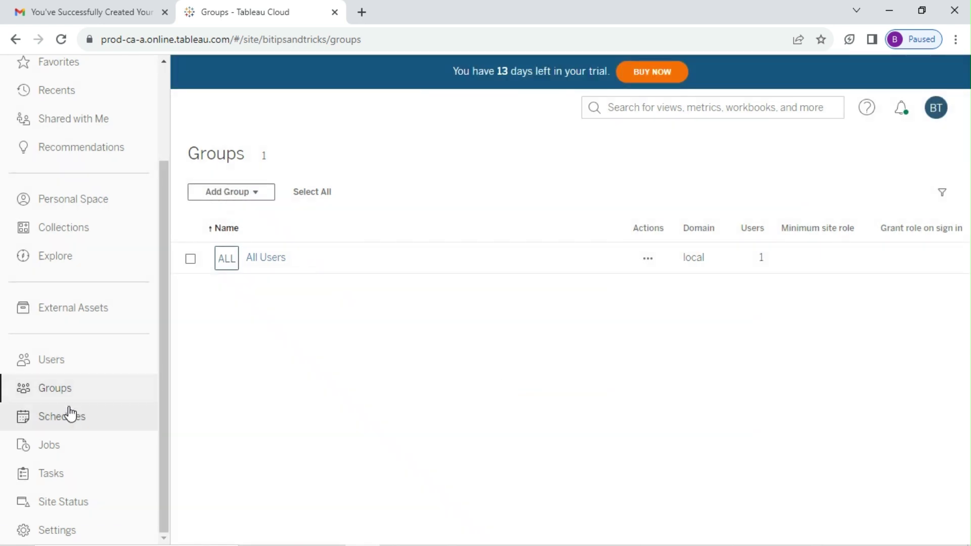
left_click(71, 416)
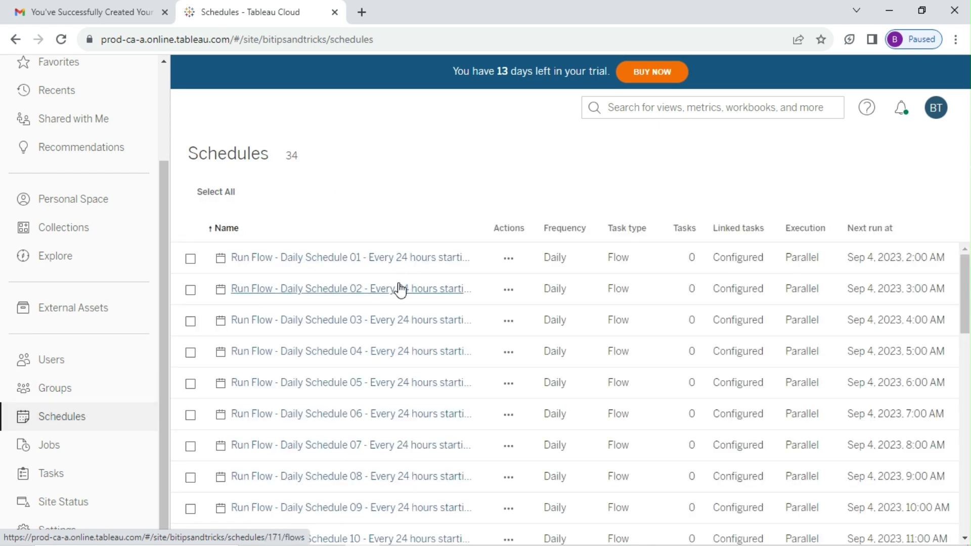
Scroll through the list of daily Run Flow schedules.
scroll(399, 291, "down", 8)
scroll(399, 291, "up", 7)
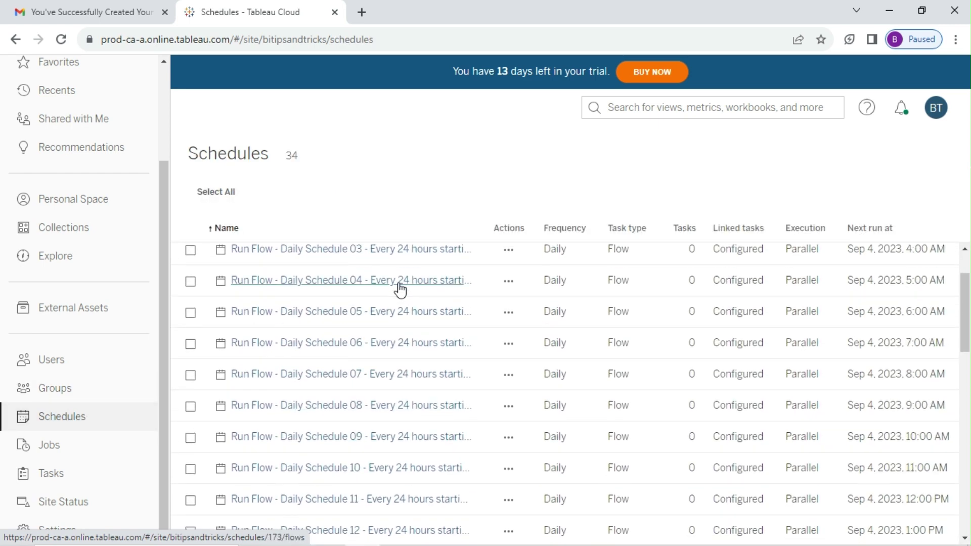
scroll(400, 291, "up", 2)
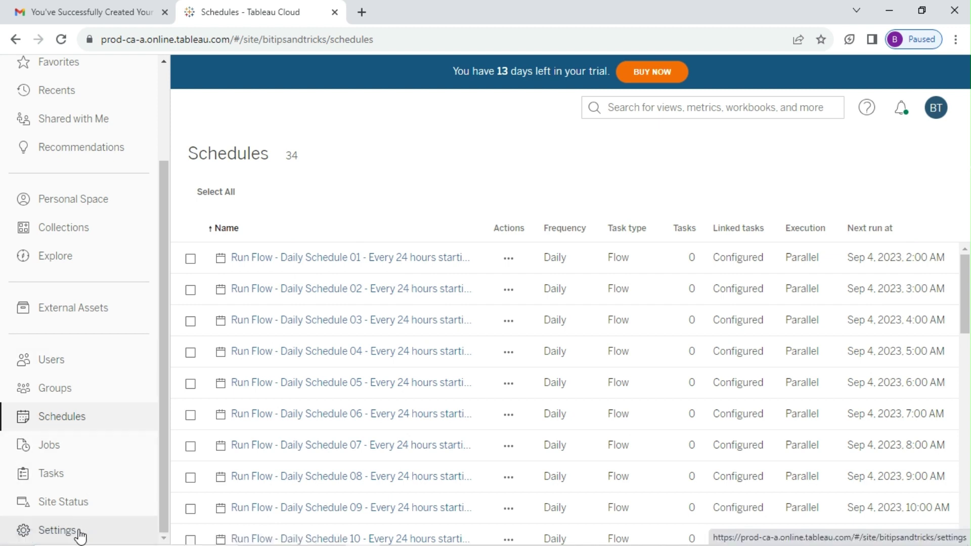
Browse the Site Status dashboard list, then view the site's General settings page.
left_click(83, 506)
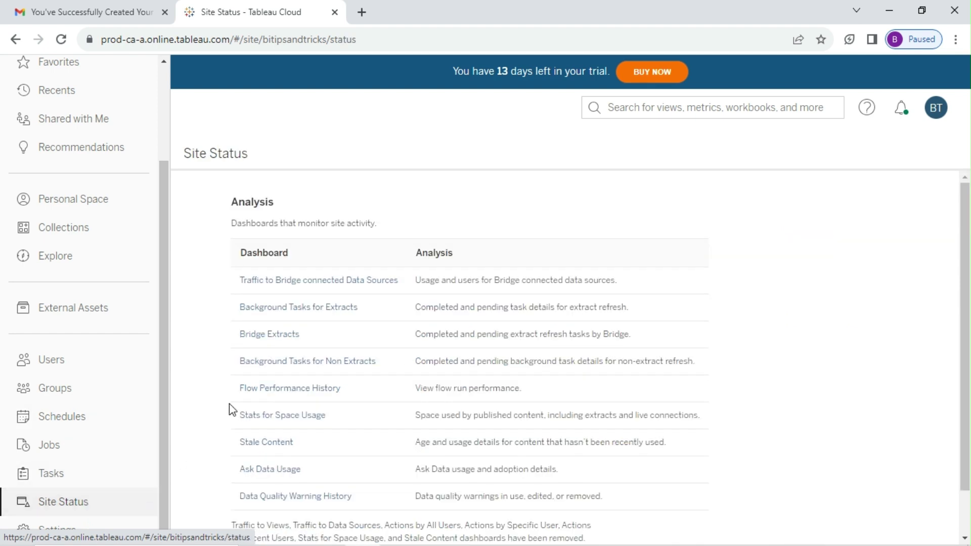
scroll(226, 423, "down", 1)
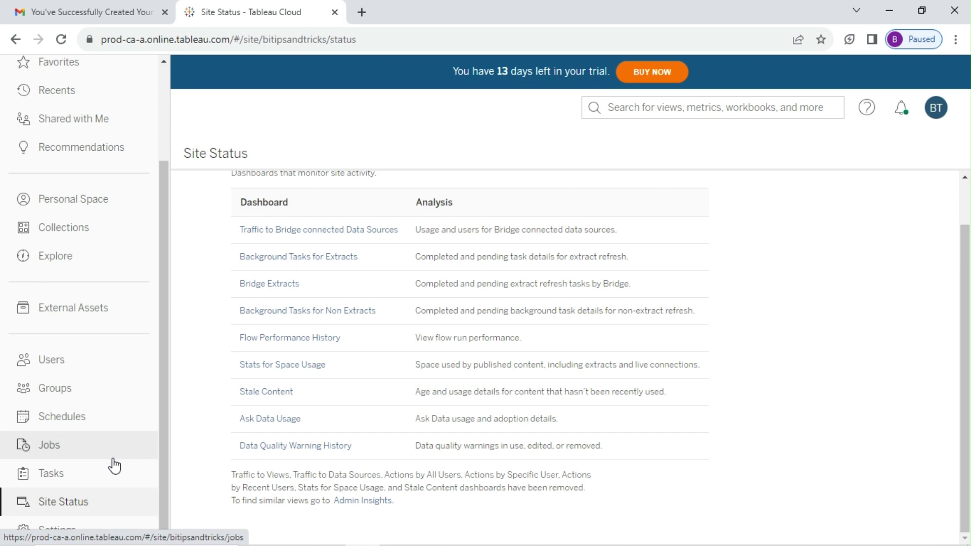
left_click(74, 530)
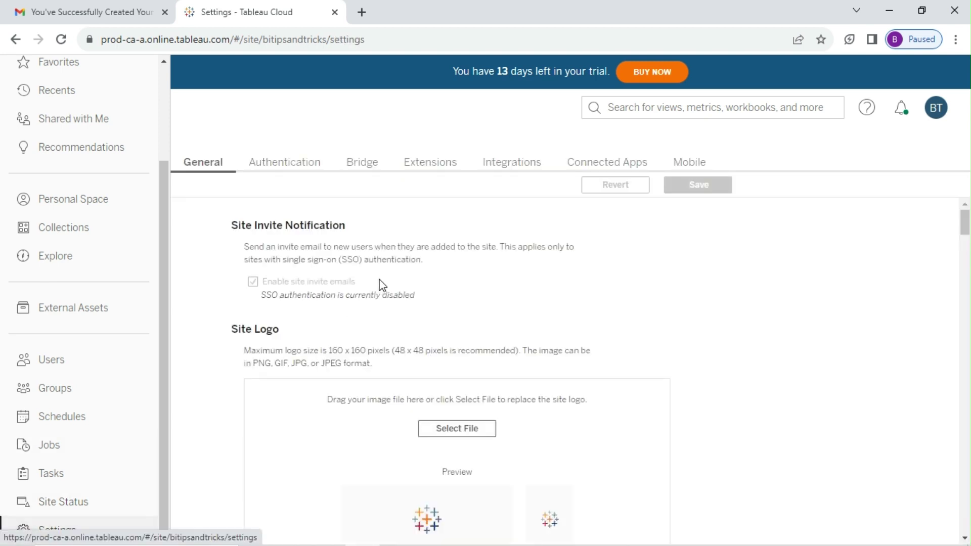
scroll(668, 281, "down", 5)
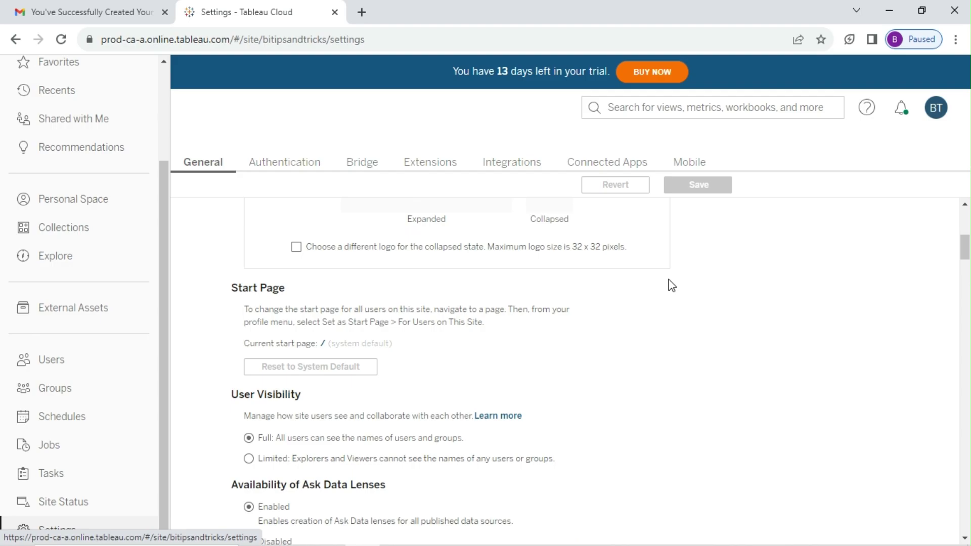